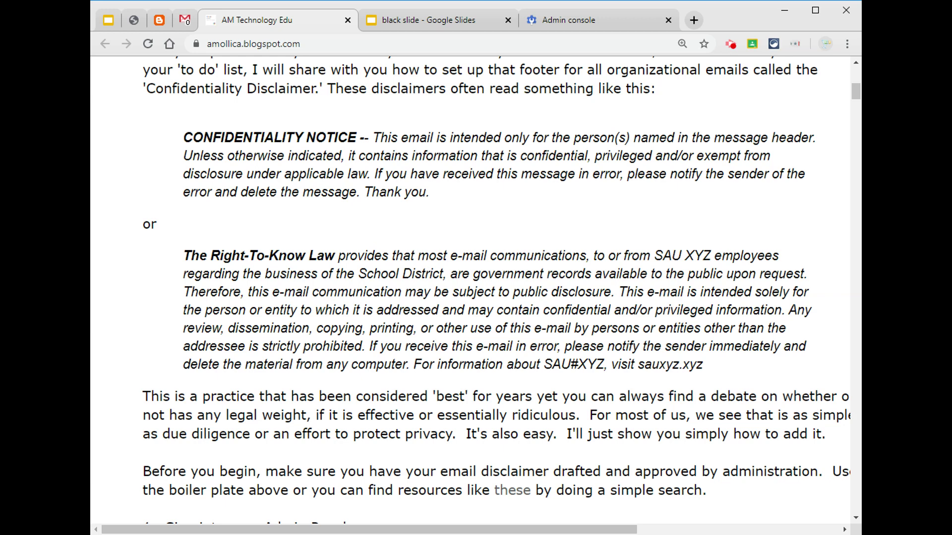
# Switch to the Google Admin console and load its home page.
pyautogui.click(431, 20)
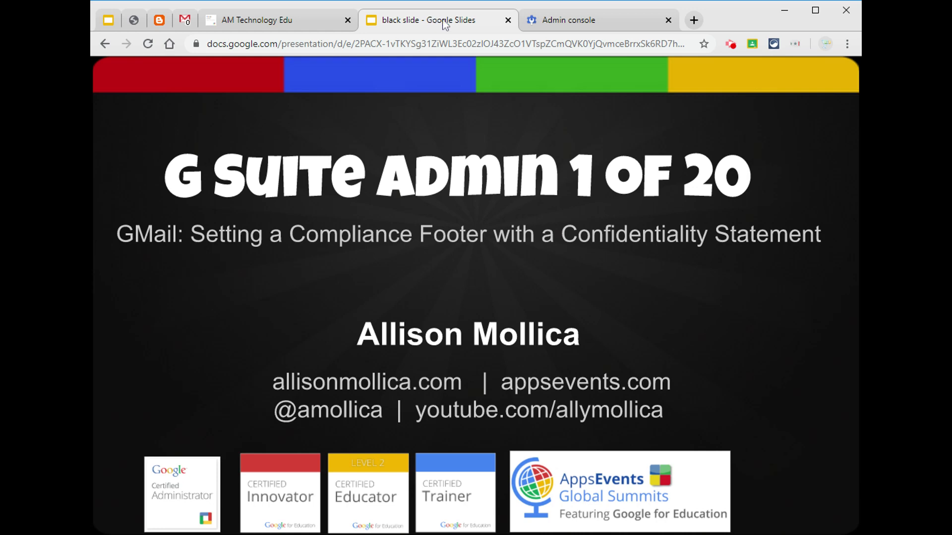
pyautogui.click(575, 25)
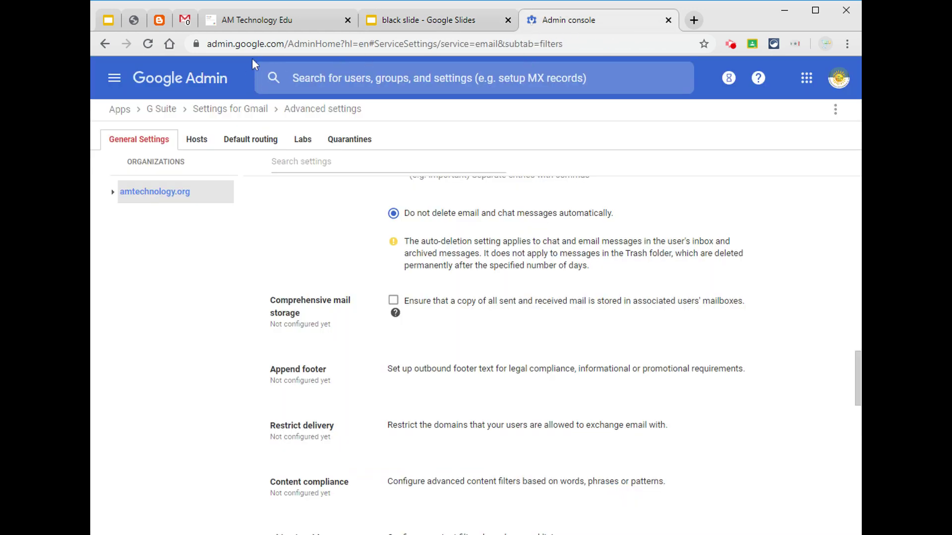
pyautogui.click(250, 44)
pyautogui.write('admin')
pyautogui.press('Return')
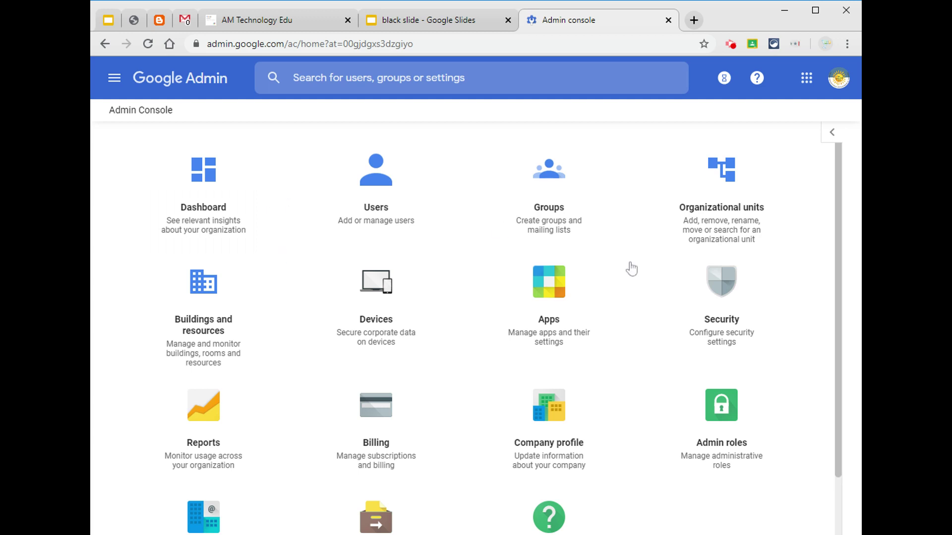
# Open the advanced settings of the Gmail service among the G Suite core apps.
pyautogui.click(548, 295)
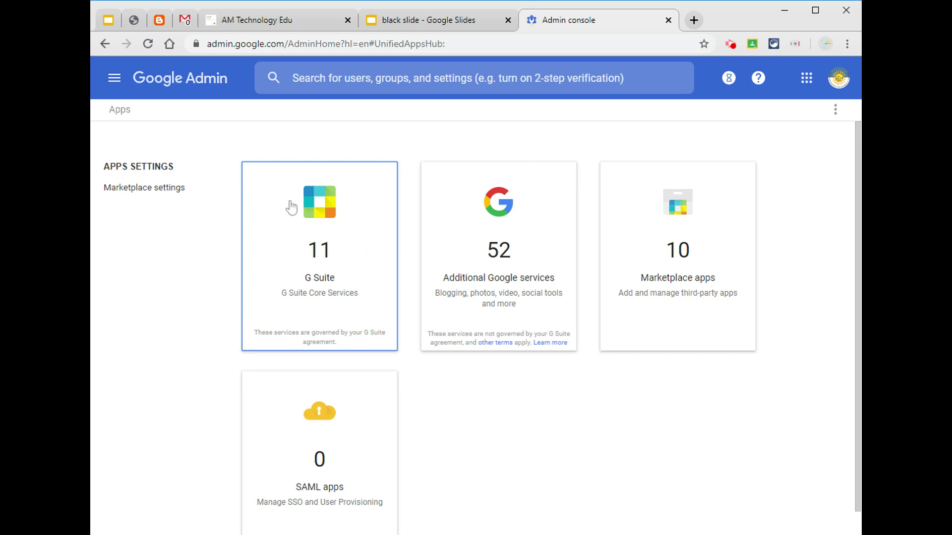
pyautogui.click(342, 246)
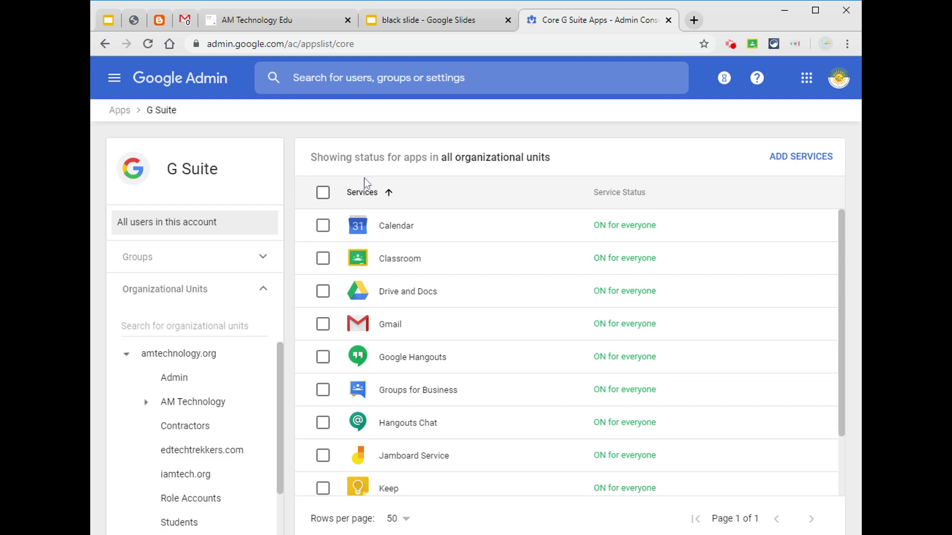
pyautogui.click(391, 328)
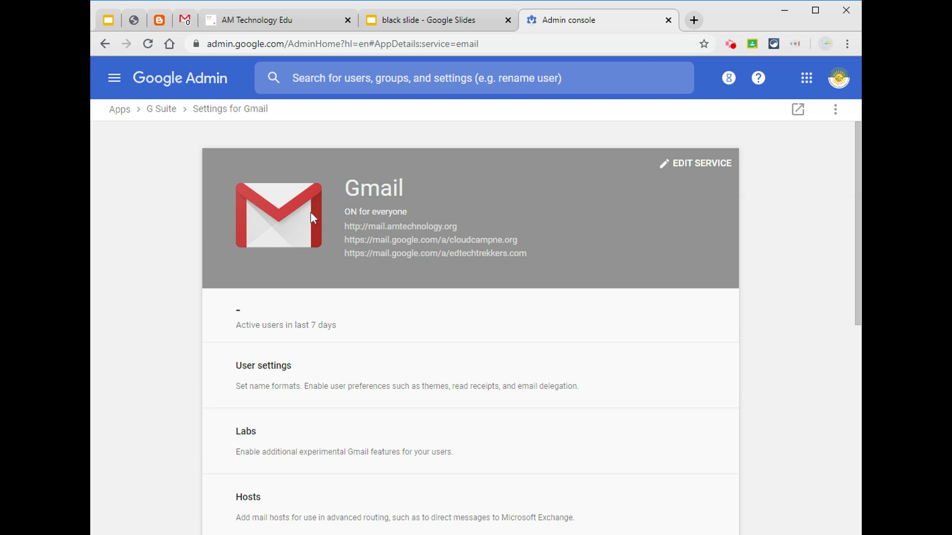
pyautogui.scroll(-9, 314, 218)
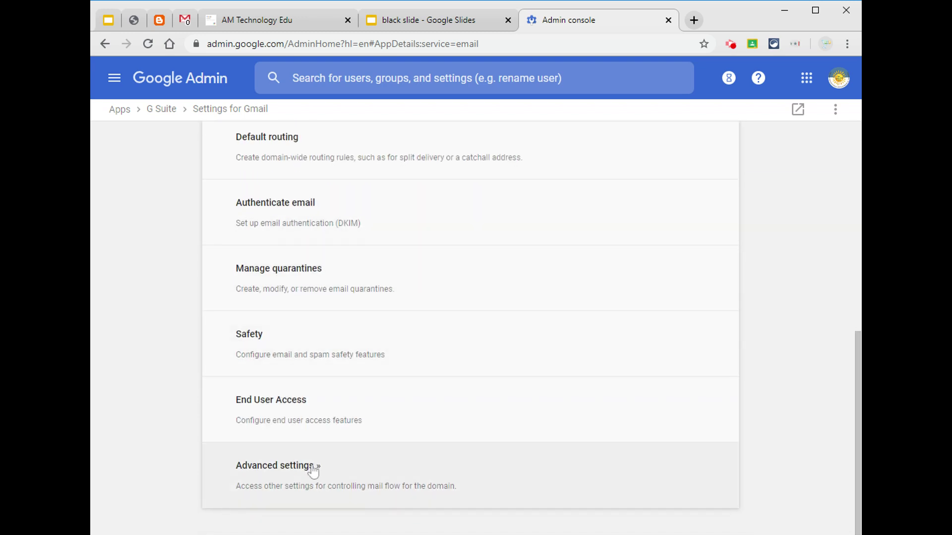
pyautogui.click(315, 469)
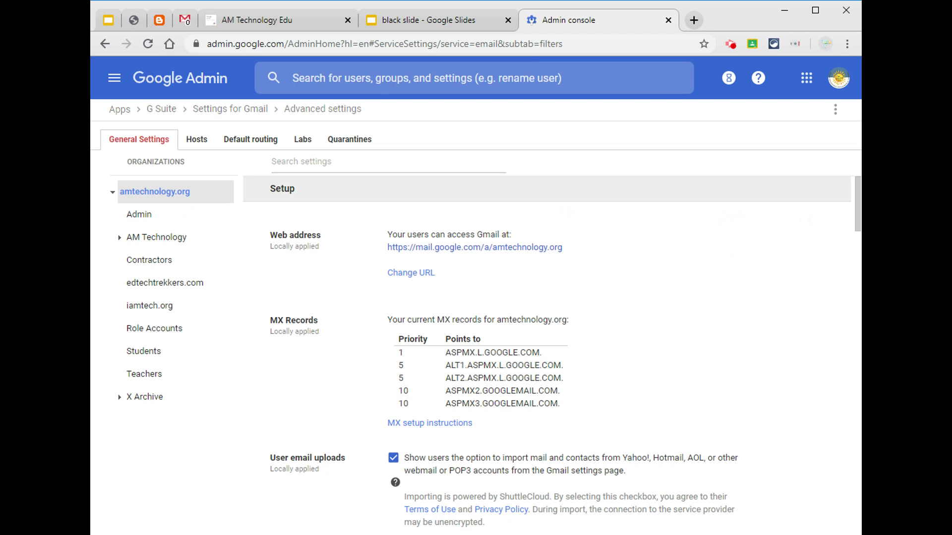
# Search the settings page for "append" to locate the Append footer setting.
pyautogui.hotkey('ctrl', 'f')
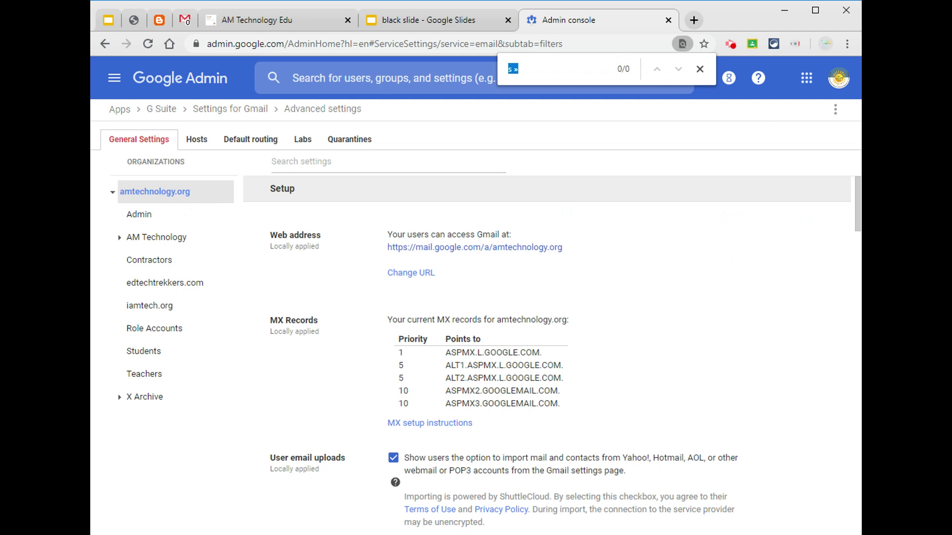
pyautogui.write('append')
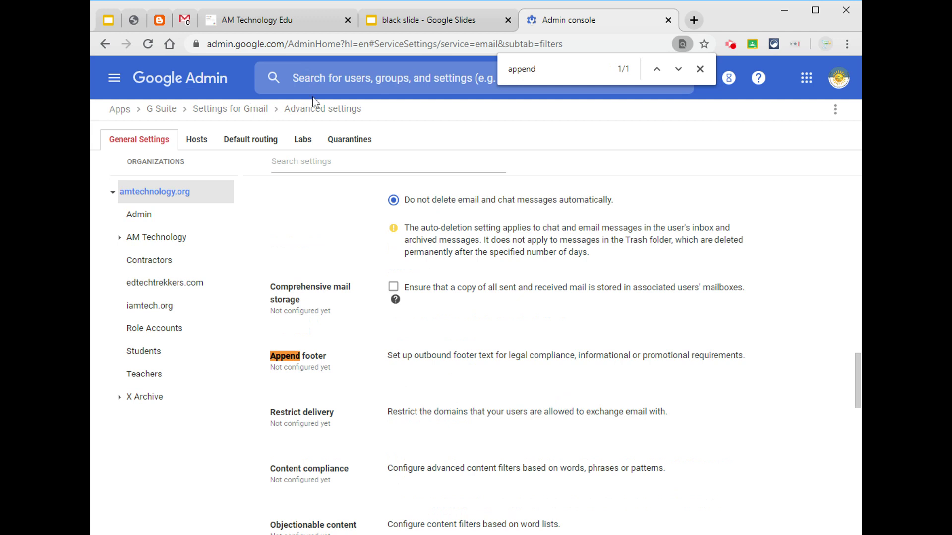
pyautogui.moveTo(403, 376)
# Select the top-level organization amtechnology.org and open the configuration of its Append footer compliance setting.
pyautogui.click(144, 352)
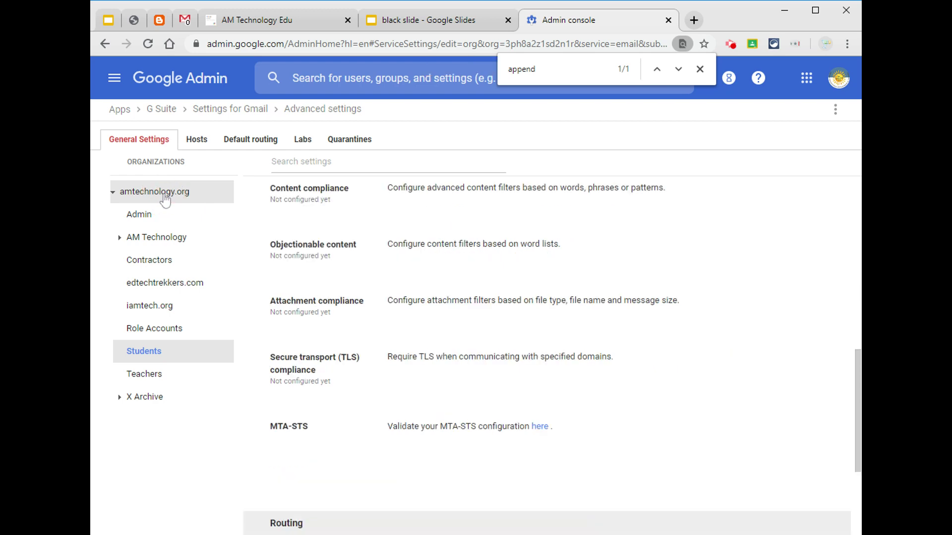
pyautogui.click(143, 198)
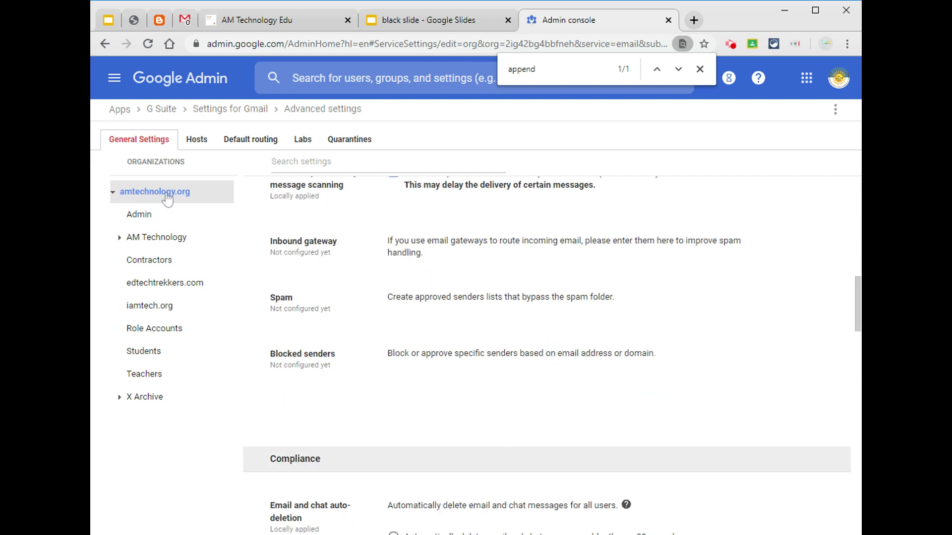
pyautogui.scroll(-5, 330, 248)
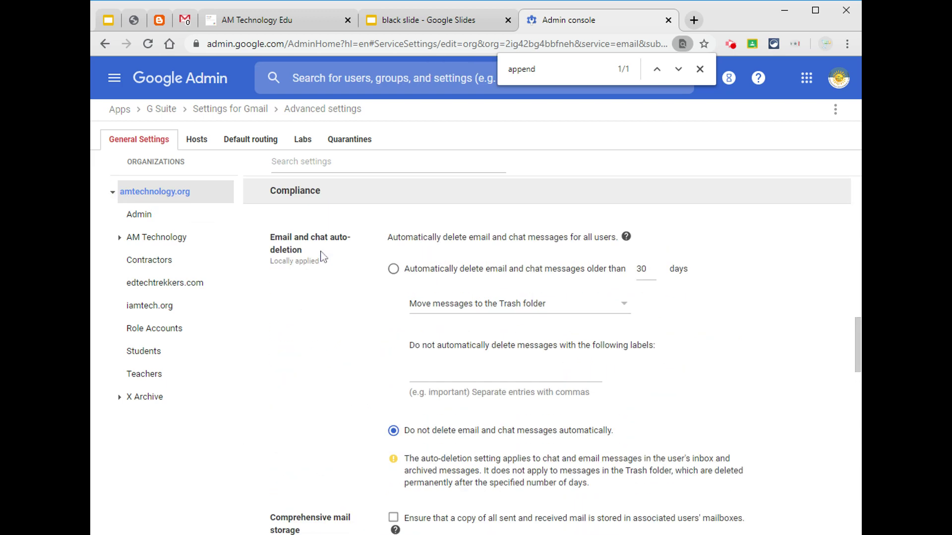
pyautogui.scroll(-3, 323, 257)
pyautogui.scroll(-1, 323, 257)
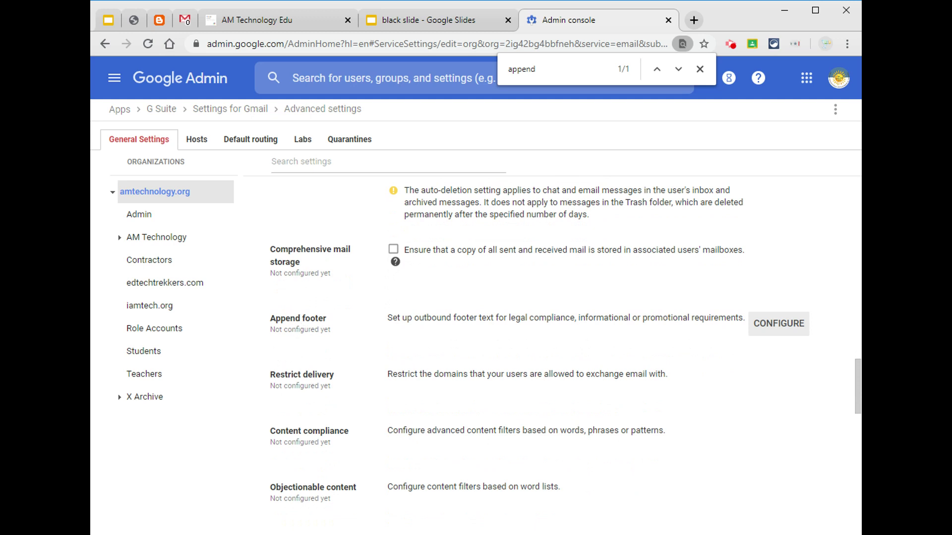
pyautogui.click(783, 326)
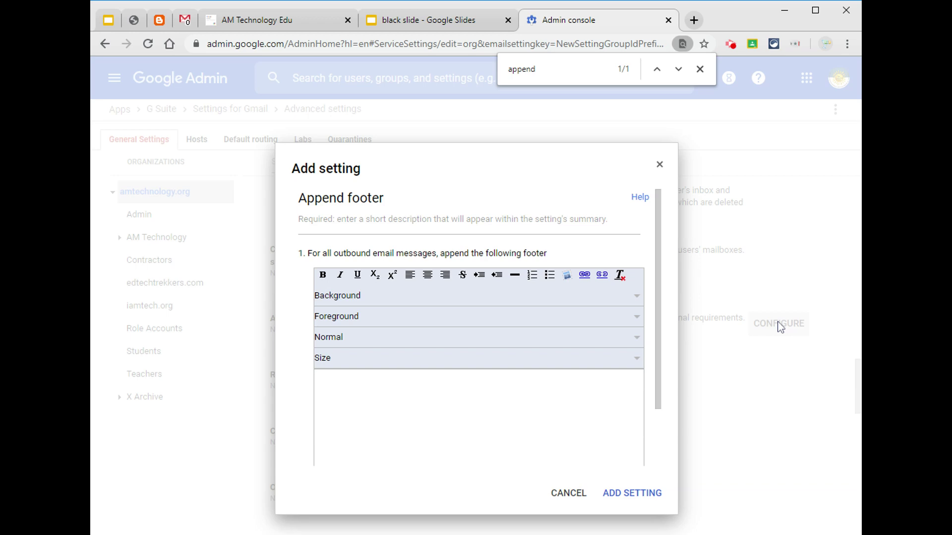
# Copy the full CONFIDENTIALITY NOTICE paragraph from the AM Technology Edu blog post.
pyautogui.click(250, 21)
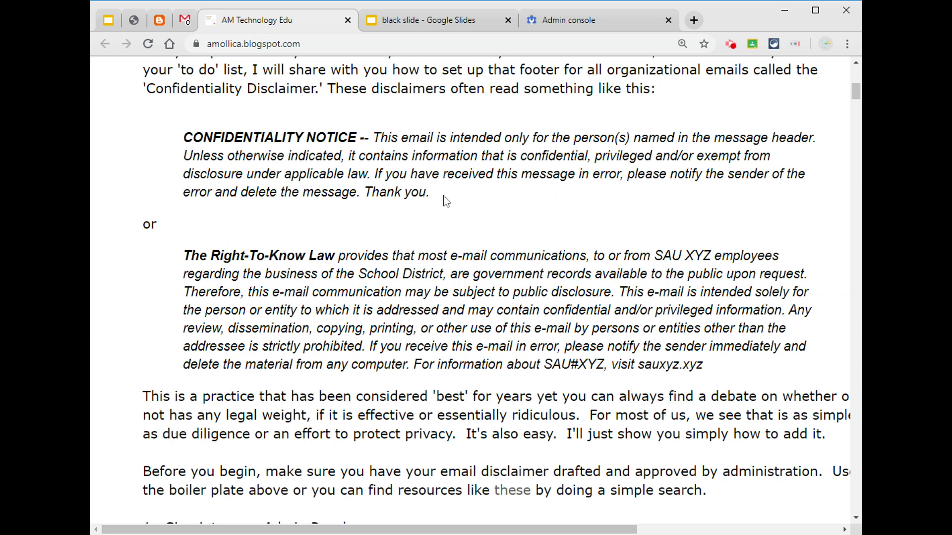
pyautogui.moveTo(439, 194); pyautogui.dragTo(152, 137)
pyautogui.hotkey('ctrl', 'c')
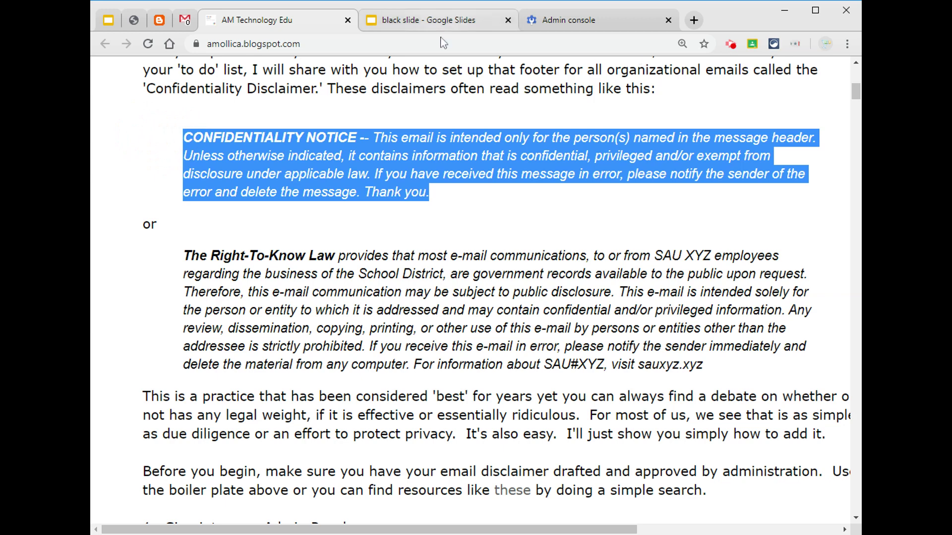
# In the Append footer setting, enter the description "Confidentiality Notice" and paste the copied notice as the footer text.
pyautogui.click(577, 23)
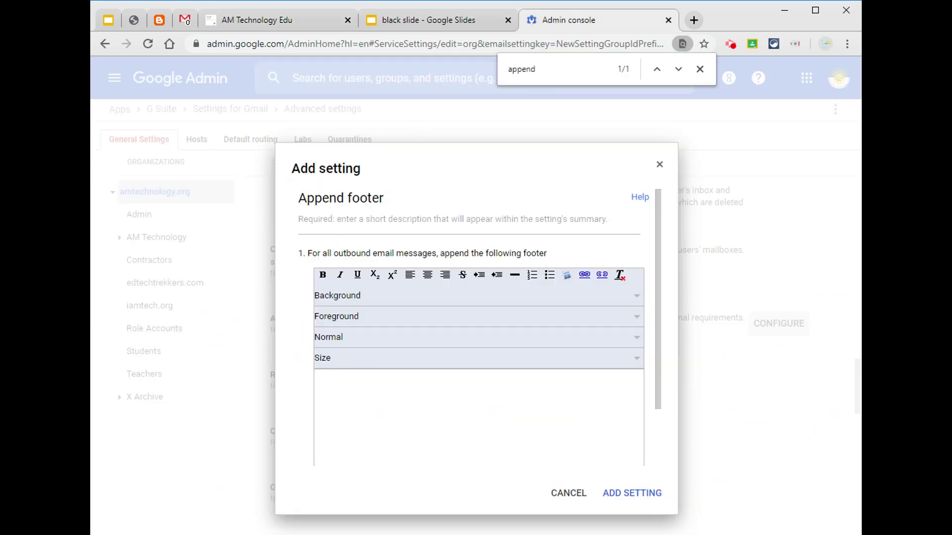
pyautogui.click(453, 222)
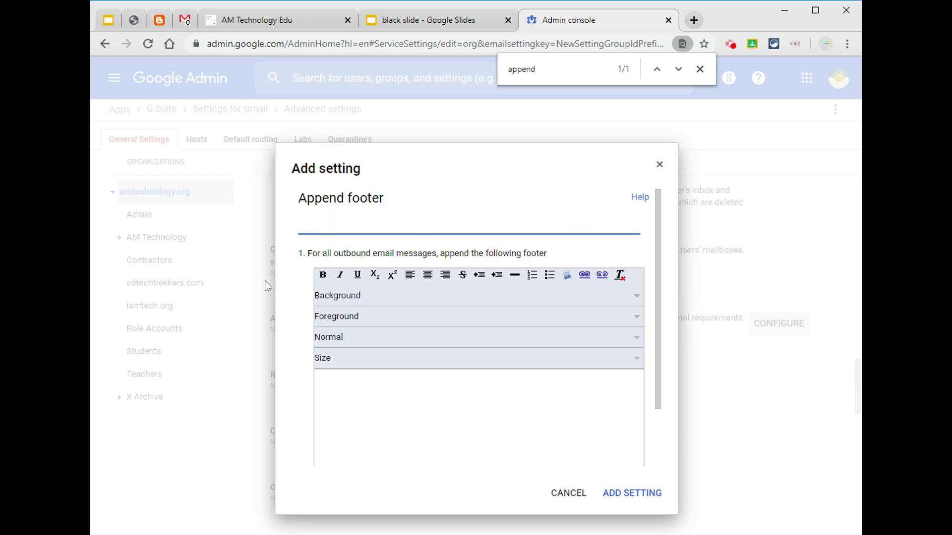
pyautogui.write('Confidentiality Notice')
pyautogui.click(350, 394)
pyautogui.hotkey('ctrl', 'v')
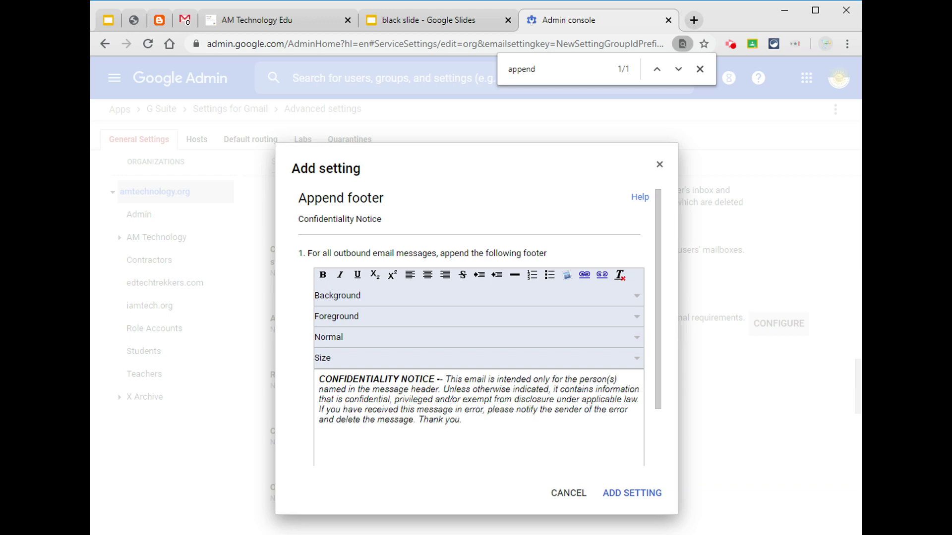
# Clear the formatting of the whole footer text and restyle it in a larger italic font.
pyautogui.moveTo(486, 423); pyautogui.dragTo(296, 387)
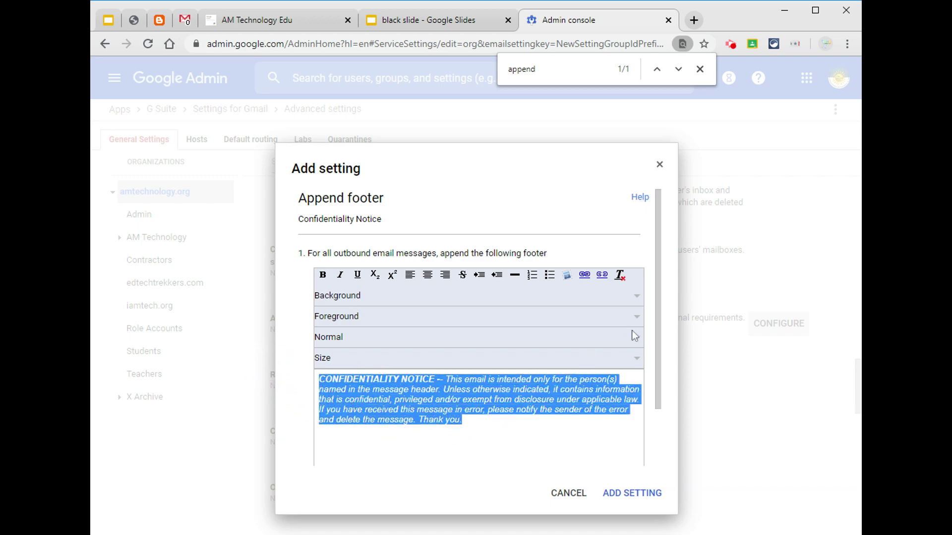
pyautogui.click(620, 276)
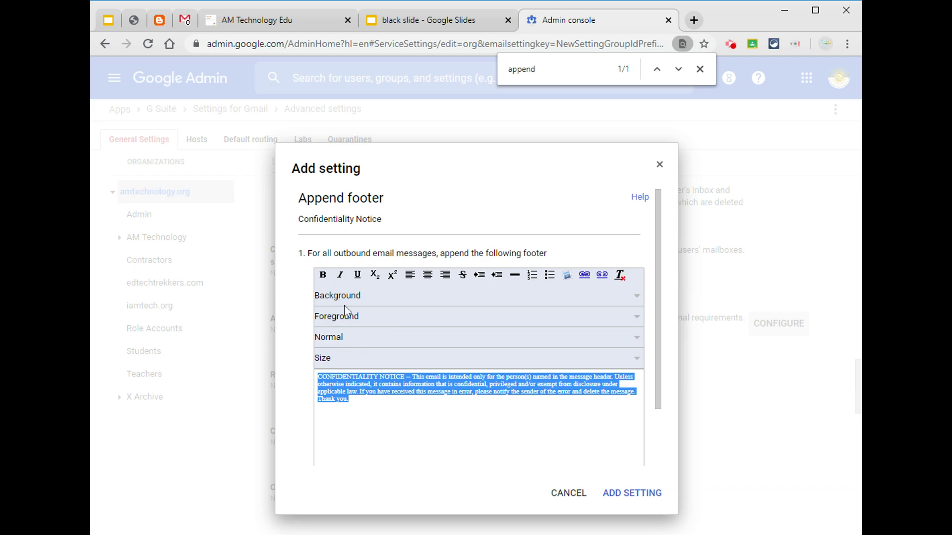
pyautogui.click(342, 359)
pyautogui.click(346, 381)
pyautogui.click(323, 358)
pyautogui.click(334, 399)
pyautogui.click(340, 274)
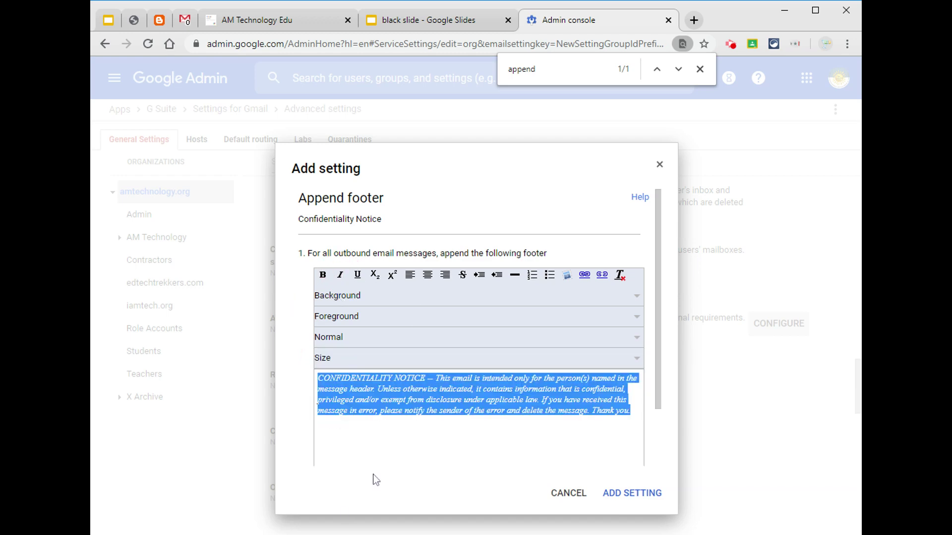
pyautogui.click(413, 465)
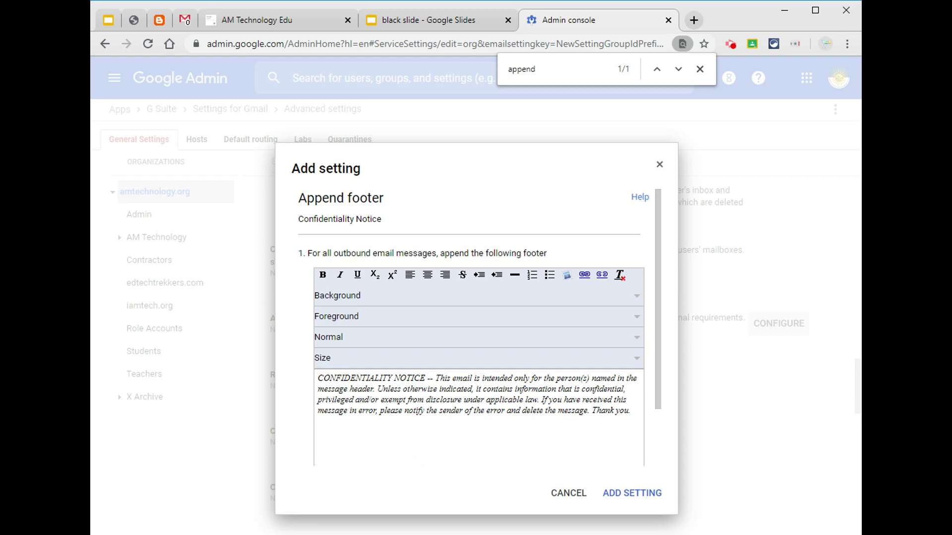
# Enable appending the footer to messages sent within the organization and add the setting.
pyautogui.scroll(-2, 598, 412)
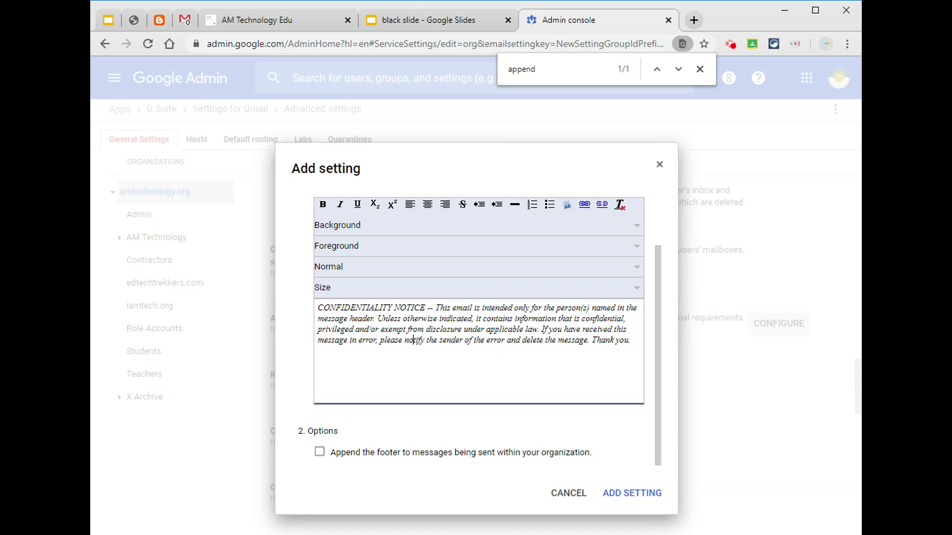
pyautogui.click(319, 451)
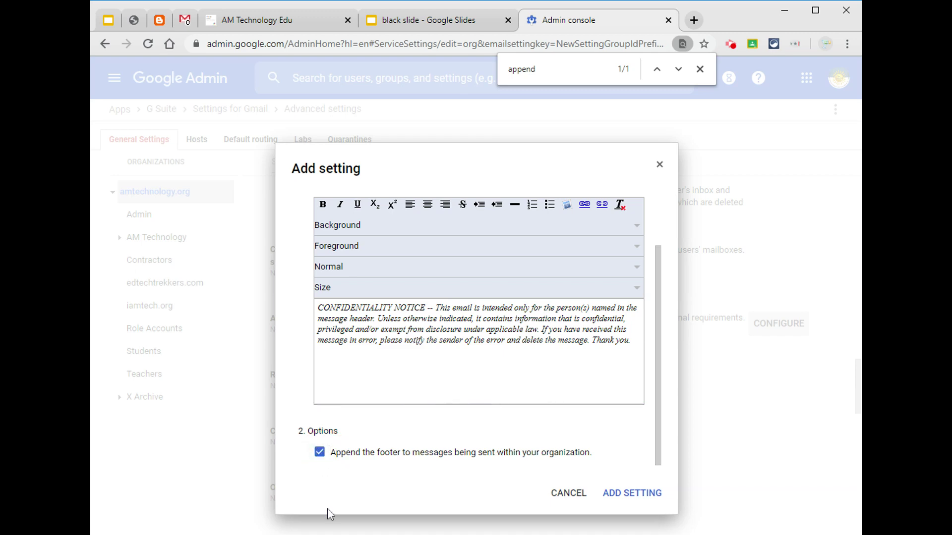
pyautogui.click(640, 493)
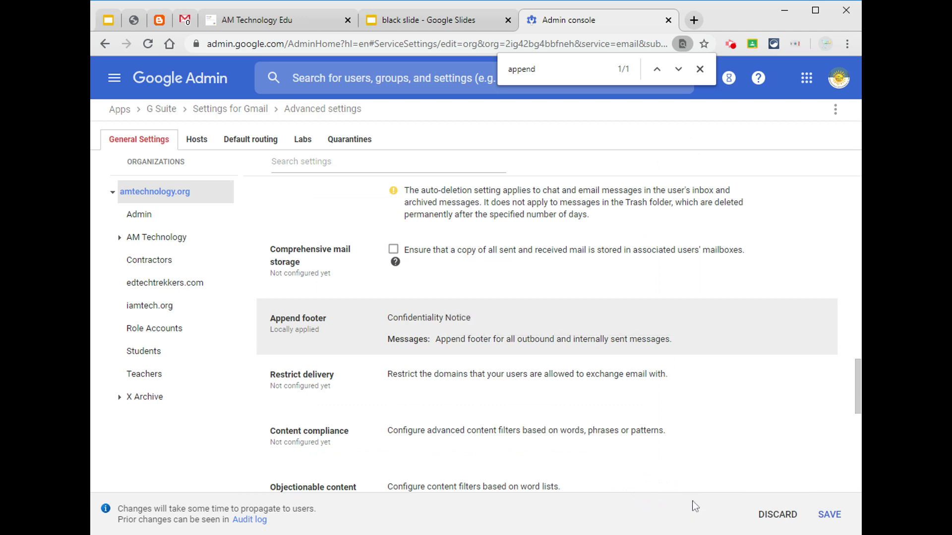
# Save the Gmail advanced settings with the new Confidentiality Notice footer.
pyautogui.moveTo(325, 342)
pyautogui.moveTo(385, 310)
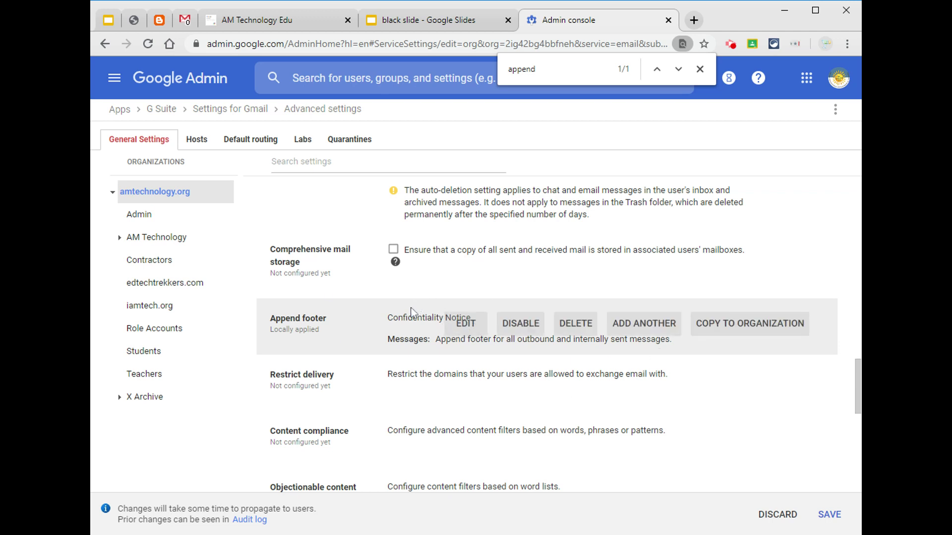
pyautogui.click(831, 516)
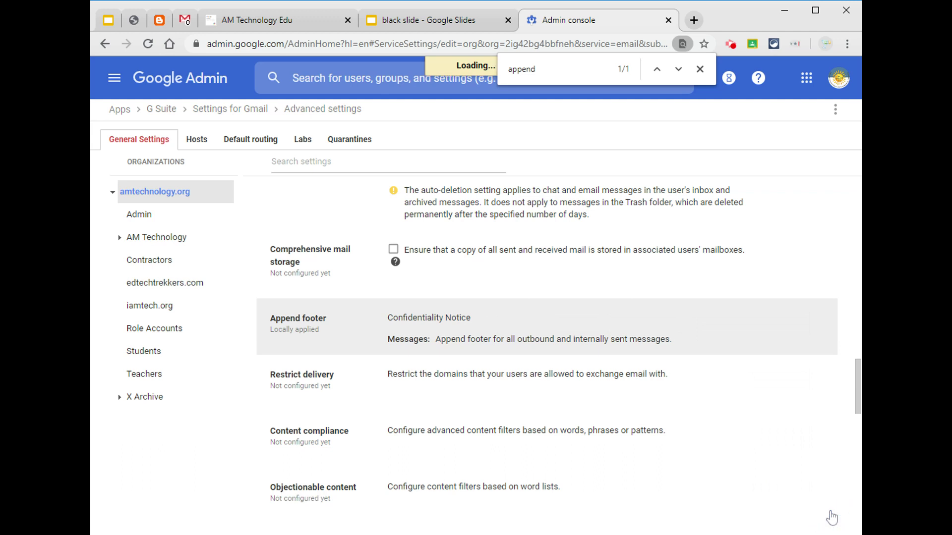